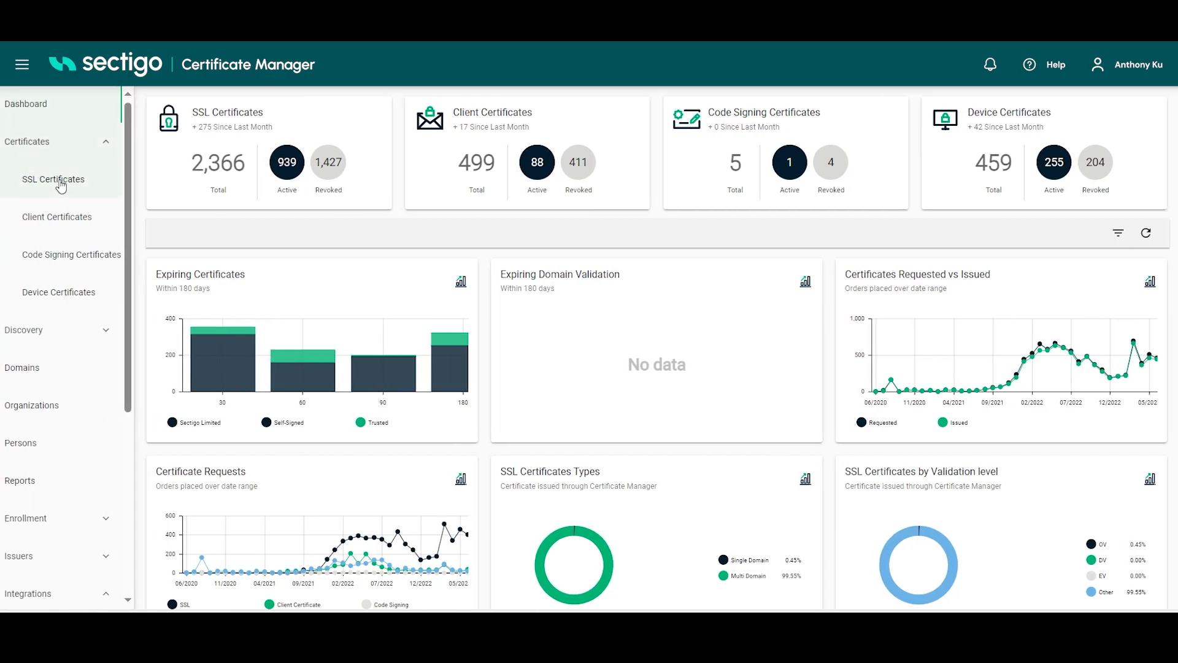
# Step: Start a new SSL certificate request using the Generation of CSR with Auto-Installation enrollment method
pyautogui.click(60, 182)
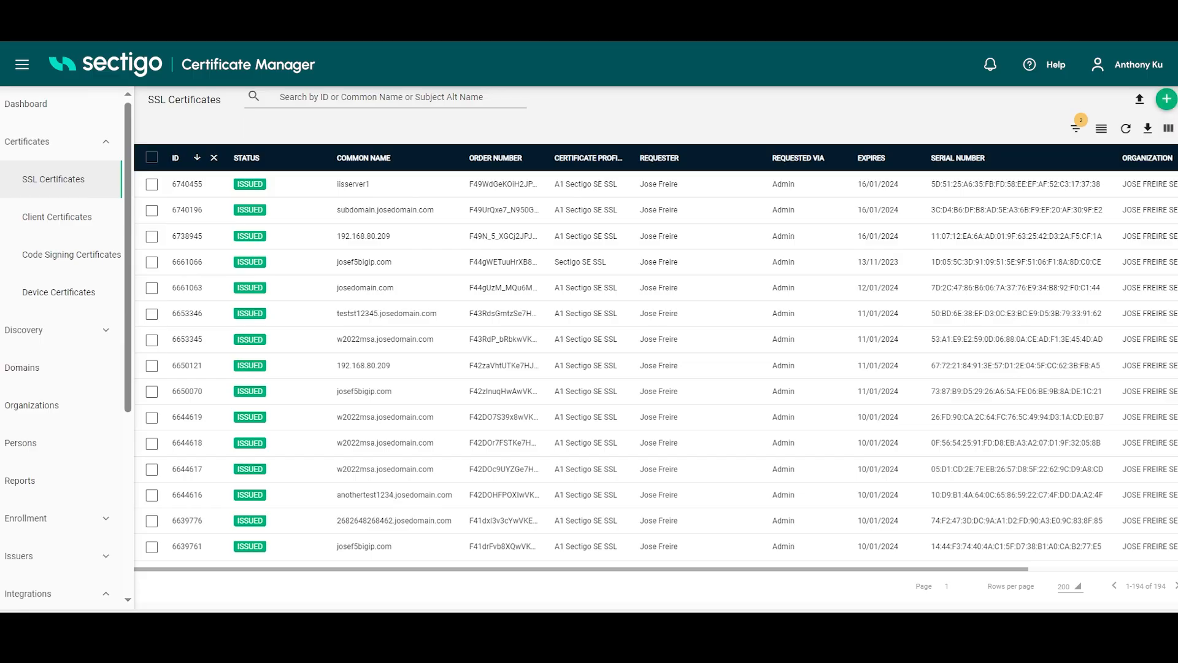
pyautogui.click(1166, 99)
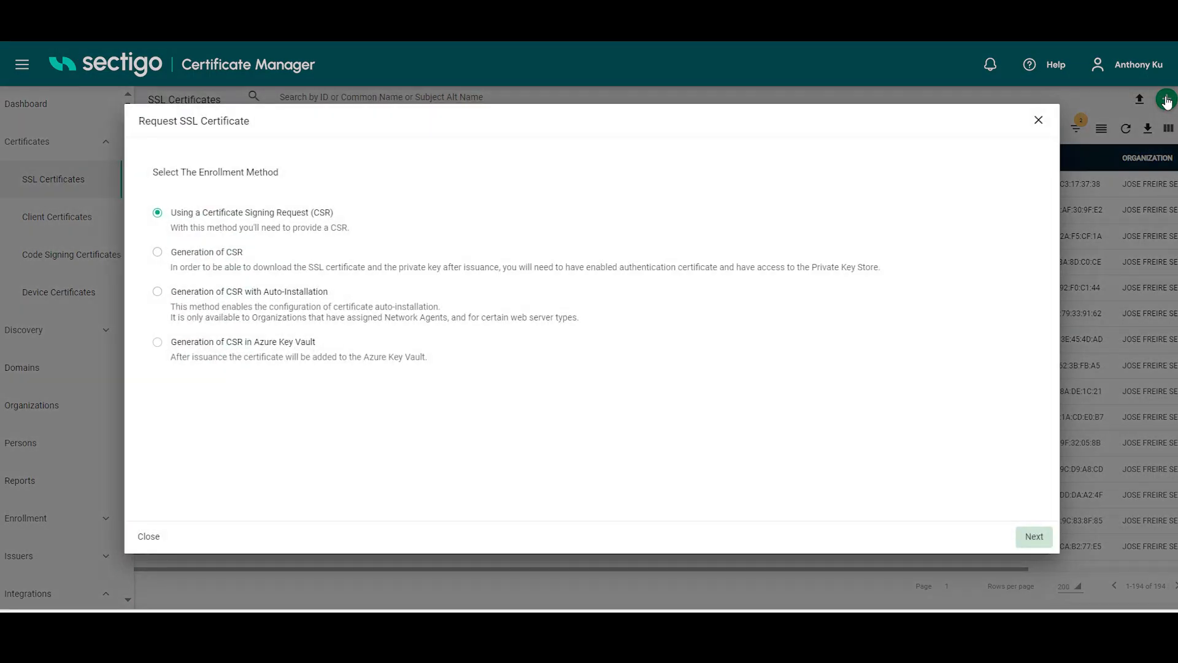
pyautogui.click(158, 292)
pyautogui.click(1034, 538)
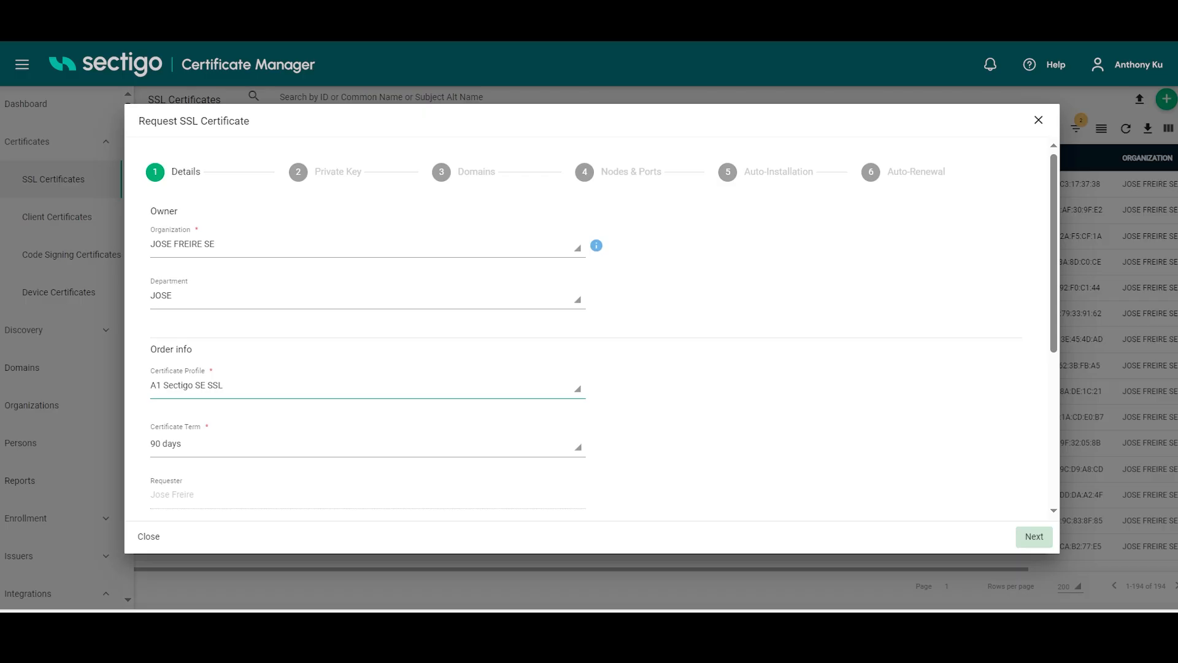
# Step: Add the comment "SSL cert to IIS server using a network agent" to the request details and proceed to the private key settings
pyautogui.scroll(-2, 213, 368)
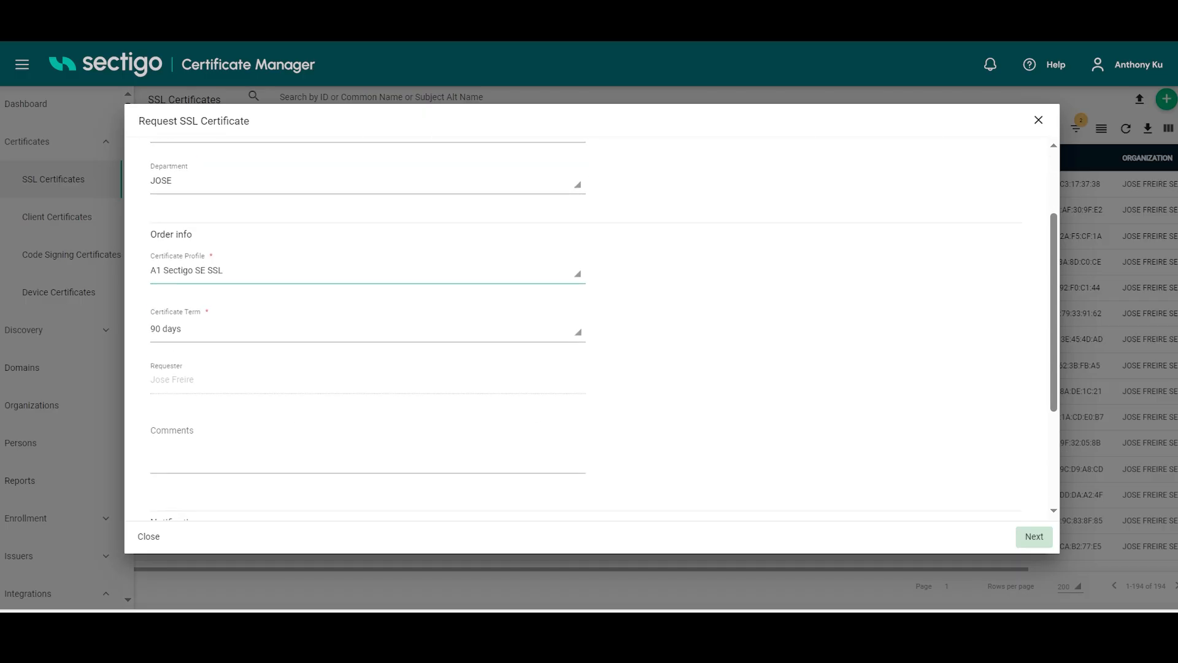
pyautogui.click(213, 446)
pyautogui.write('SSL cert to IIS server uisng')
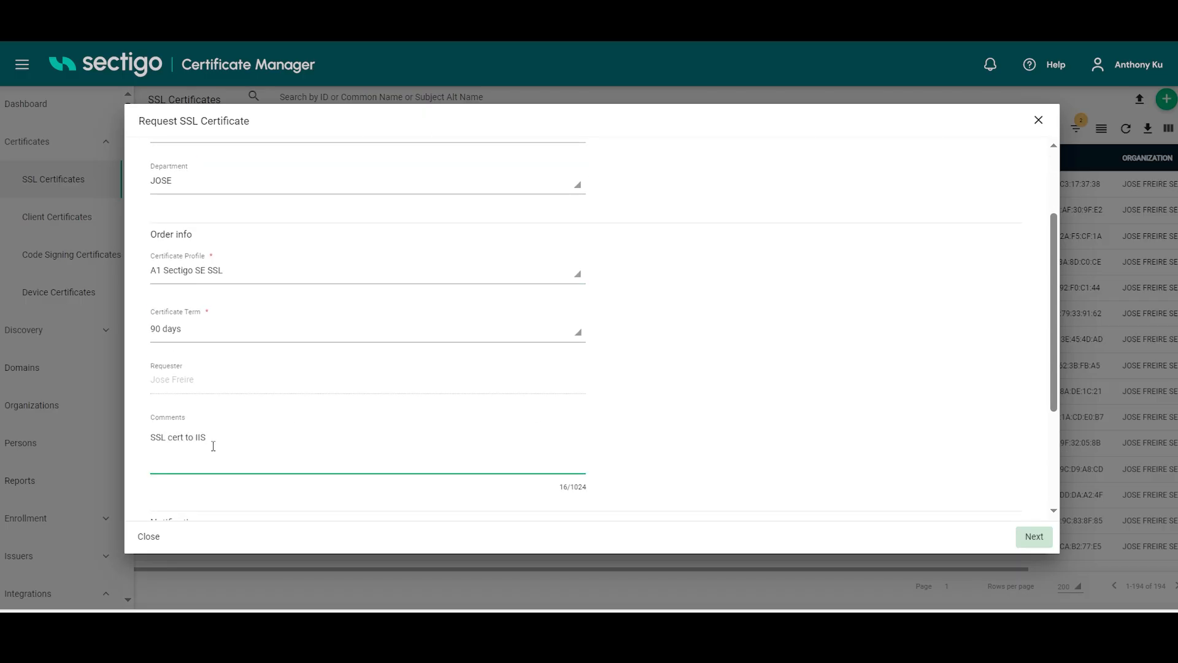
pyautogui.press('BackSpace')
pyautogui.press('BackSpace')
pyautogui.press('BackSpace')
pyautogui.press('BackSpace')
pyautogui.press('BackSpace')
pyautogui.press('BackSpace')
pyautogui.write('uiing a network agent')
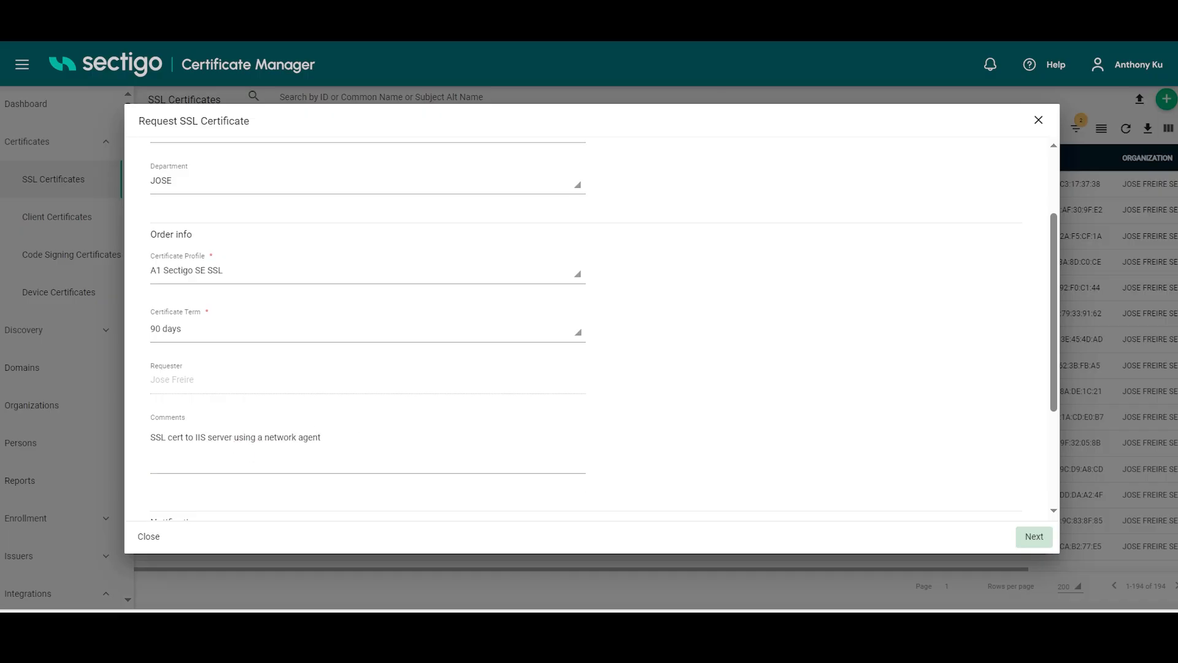
pyautogui.scroll(-3, 604, 326)
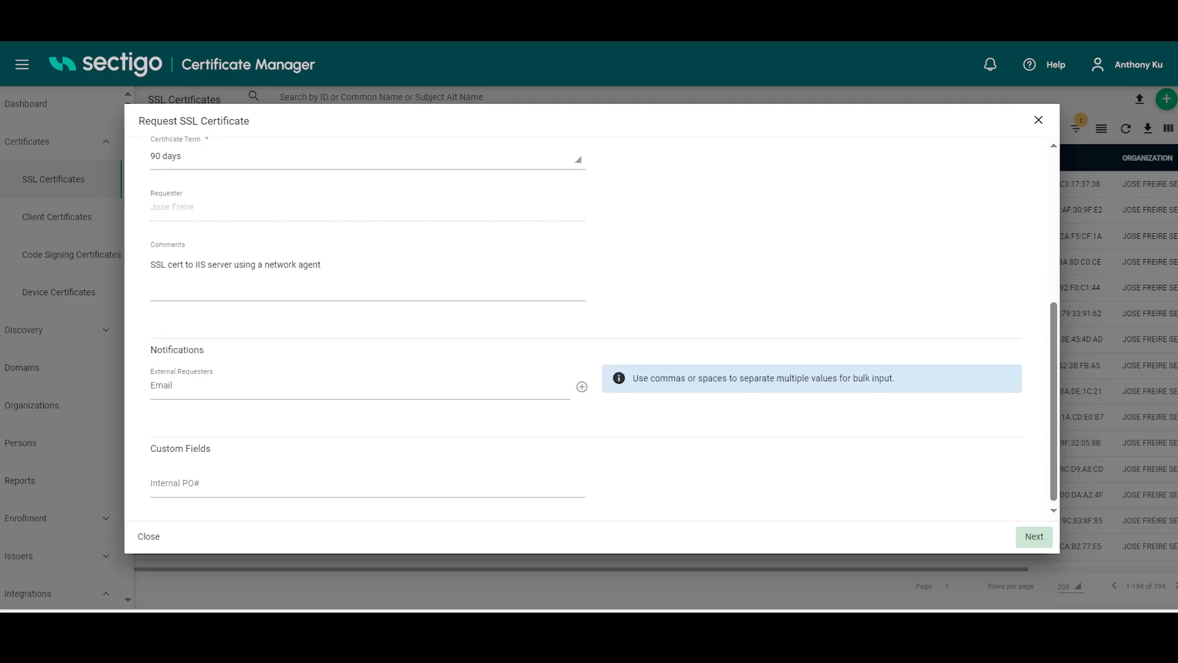
pyautogui.click(1035, 536)
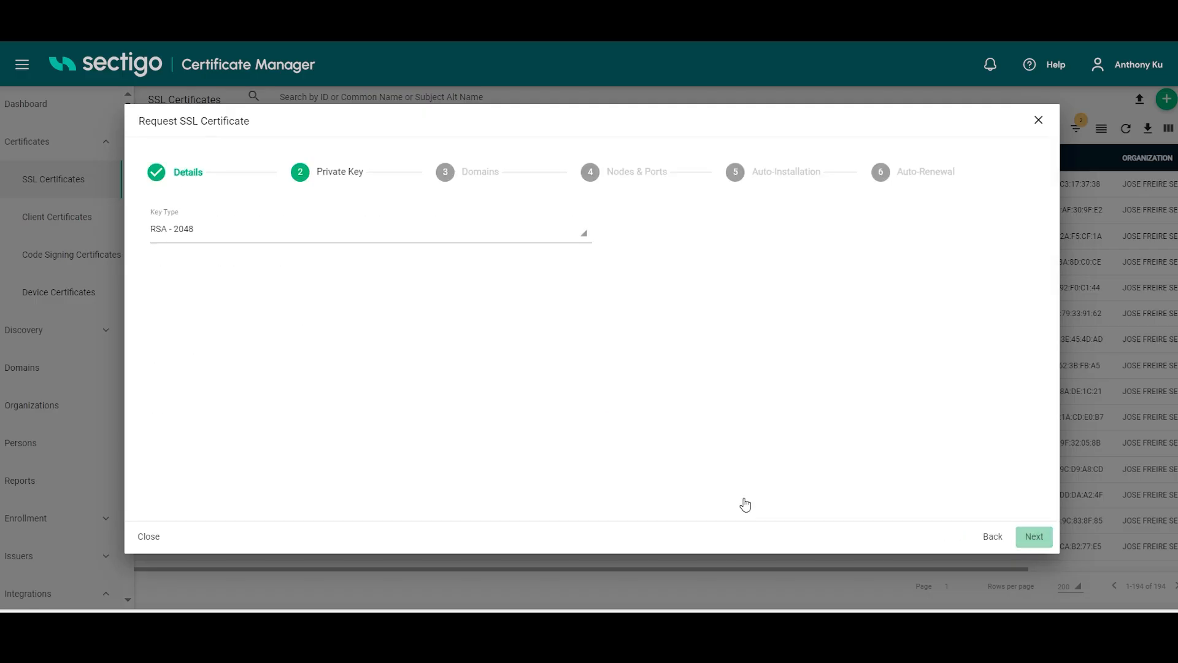
# Step: Set the private key type to RSA - 4096 and proceed to the domain settings
pyautogui.click(232, 236)
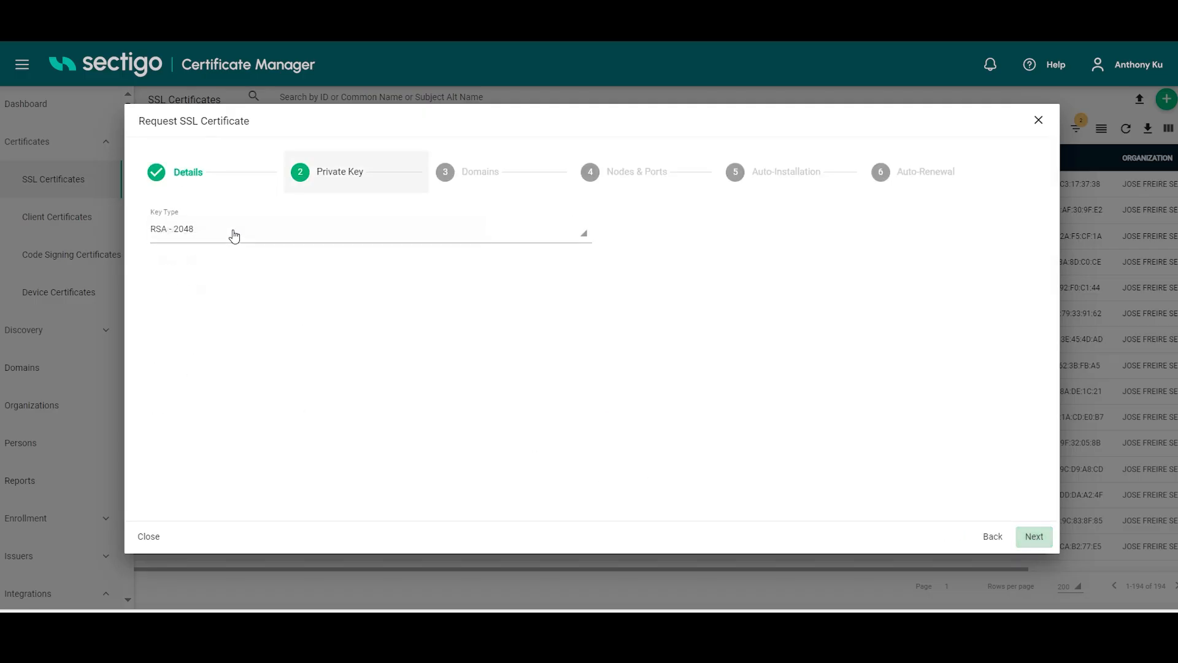
pyautogui.click(210, 262)
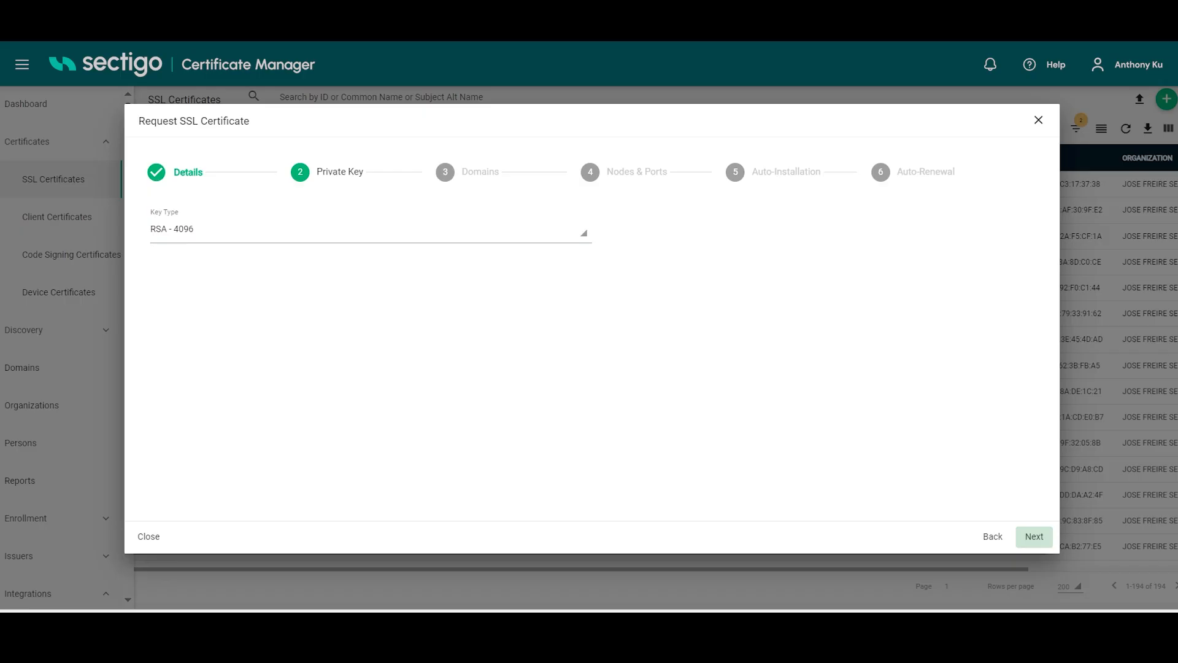
pyautogui.click(1034, 537)
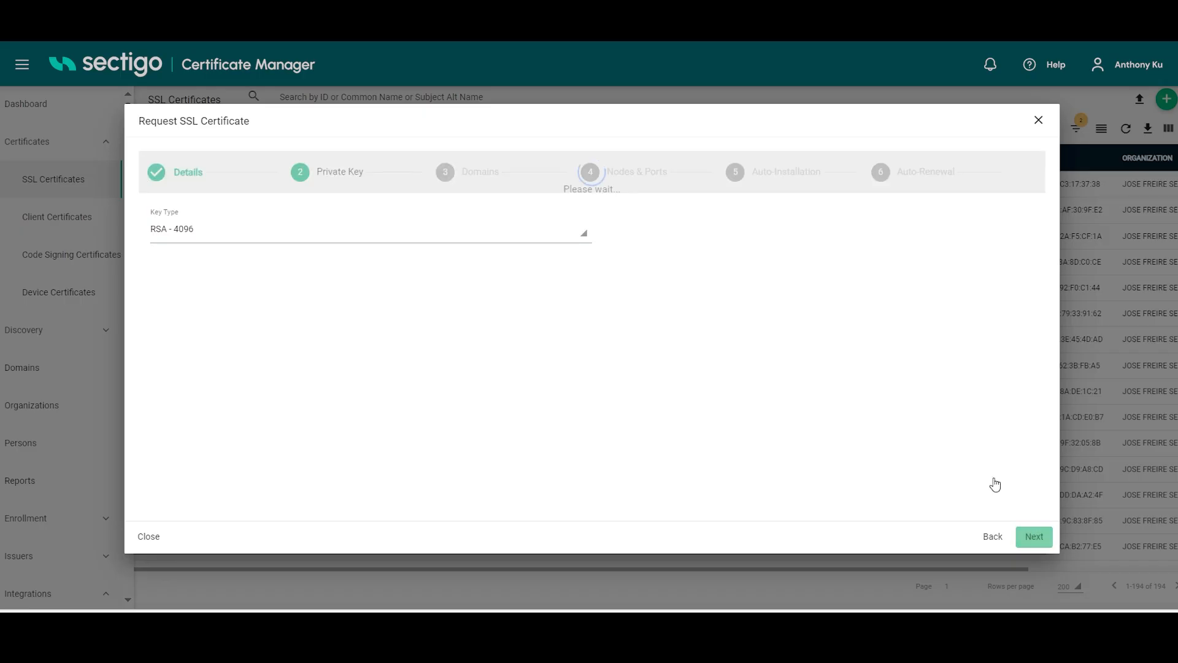
# Step: Enter IISSERVER1 as the certificate's common name and proceed to the nodes and ports settings
pyautogui.click(270, 242)
pyautogui.write('IISSERVER1')
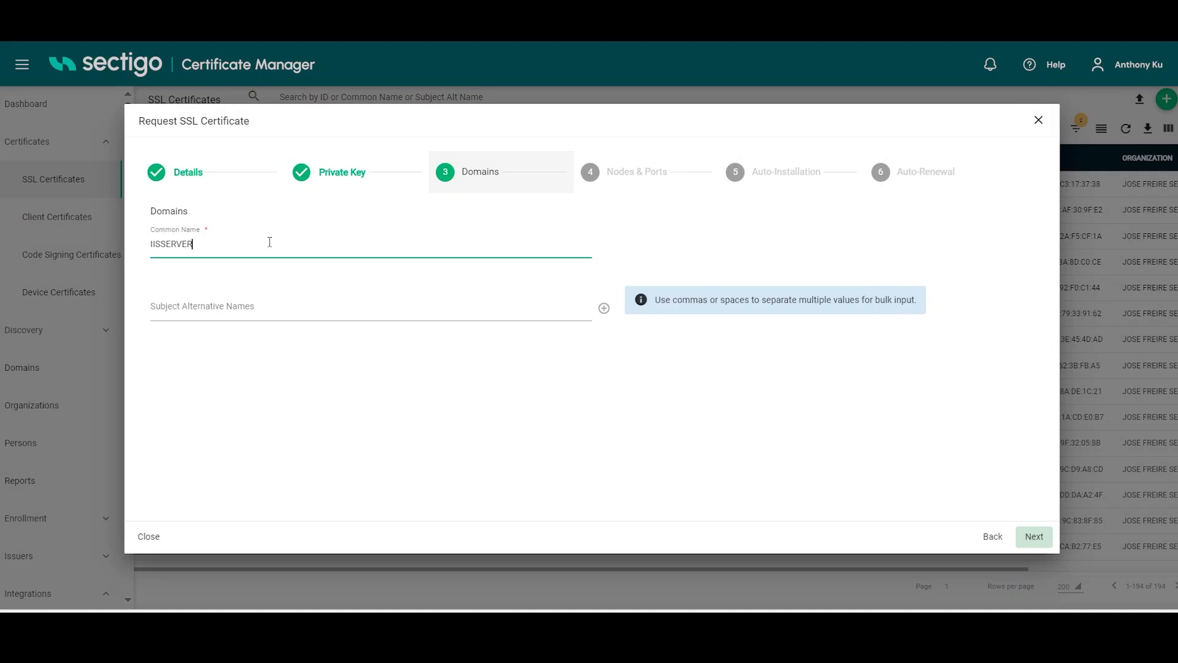
pyautogui.press('Return')
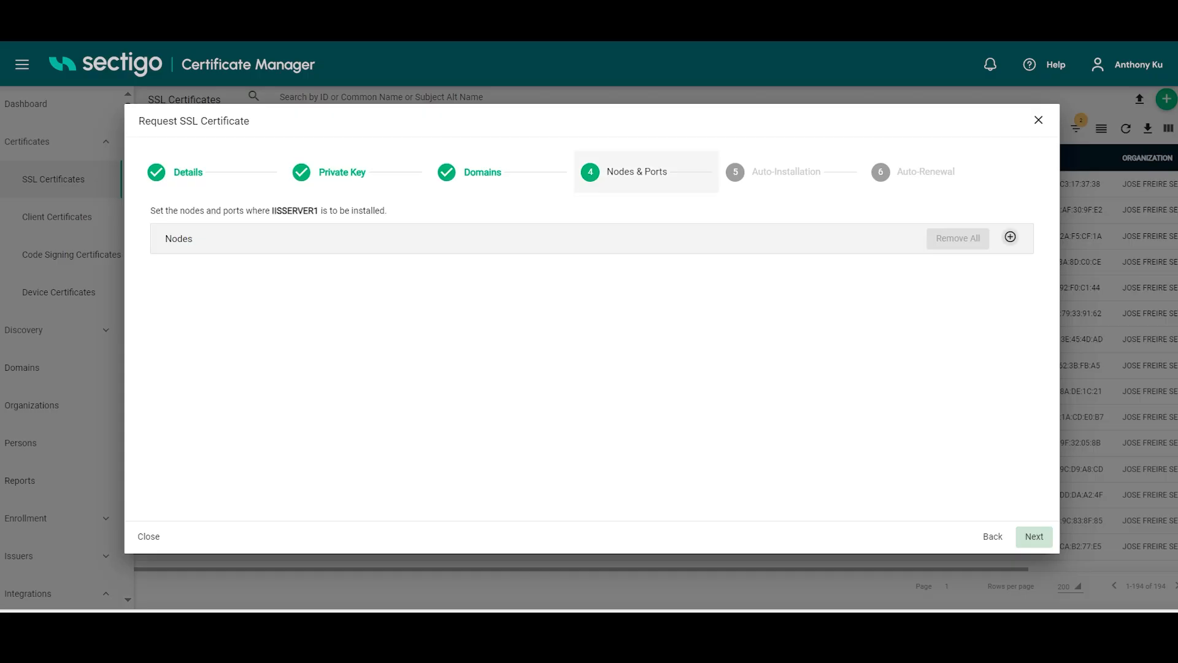
# Step: Add the IISSERVER1 Default Web Site node on port 443 as the installation target and proceed to the auto-installation settings
pyautogui.click(1010, 237)
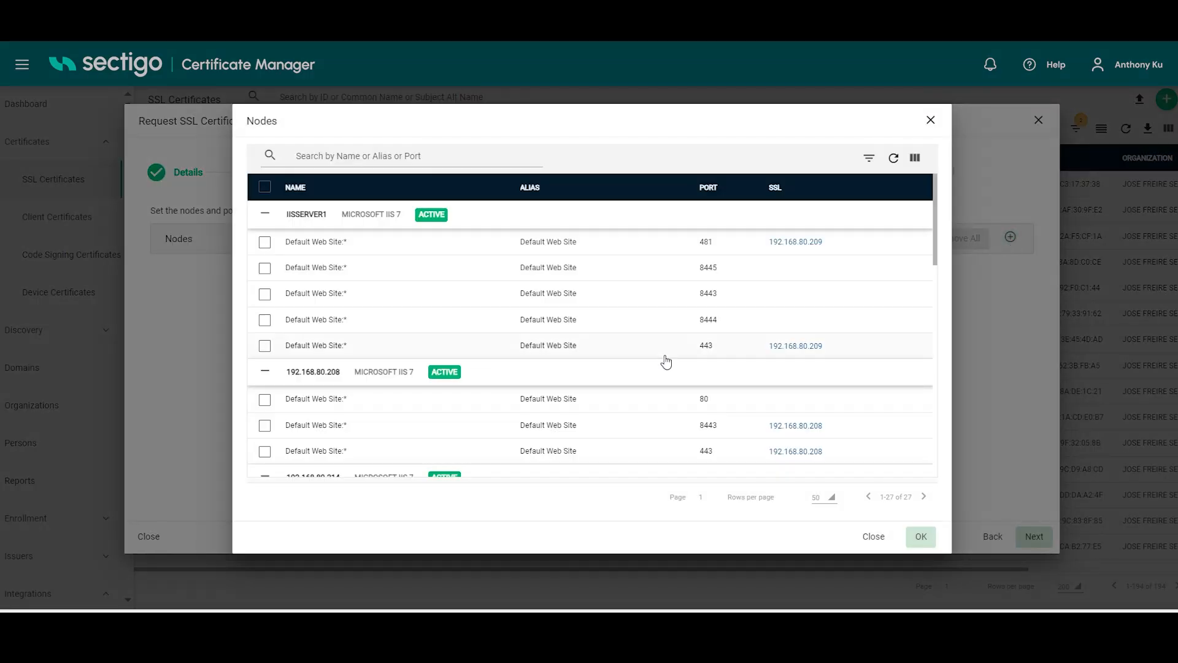
pyautogui.click(265, 346)
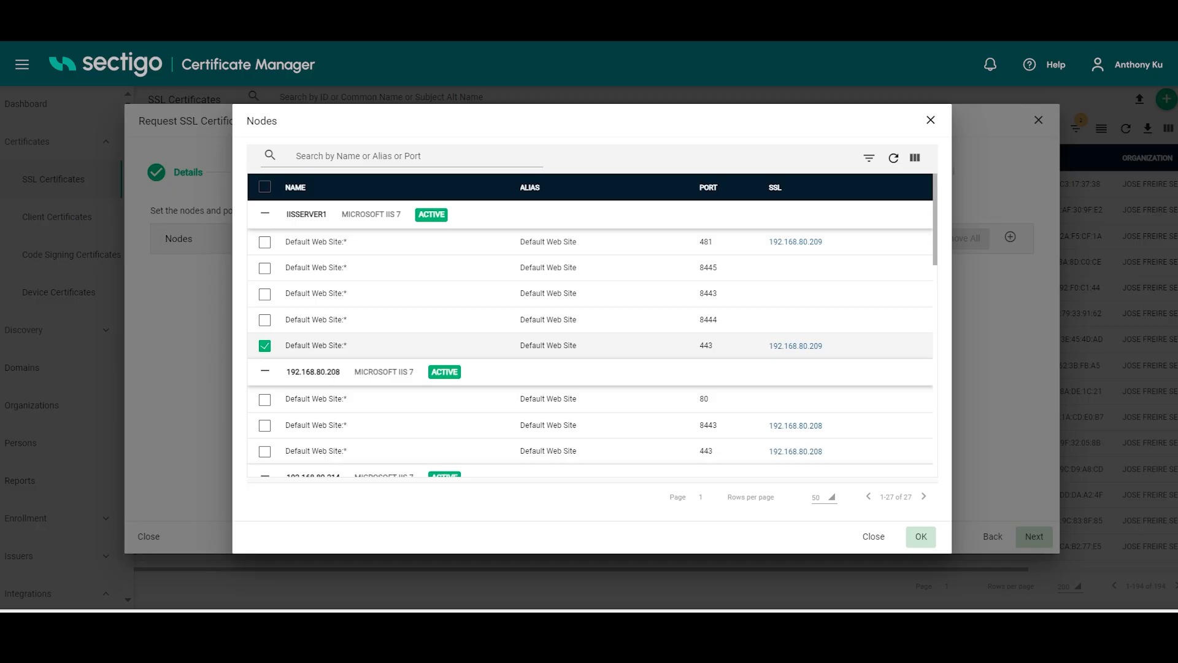
pyautogui.click(921, 537)
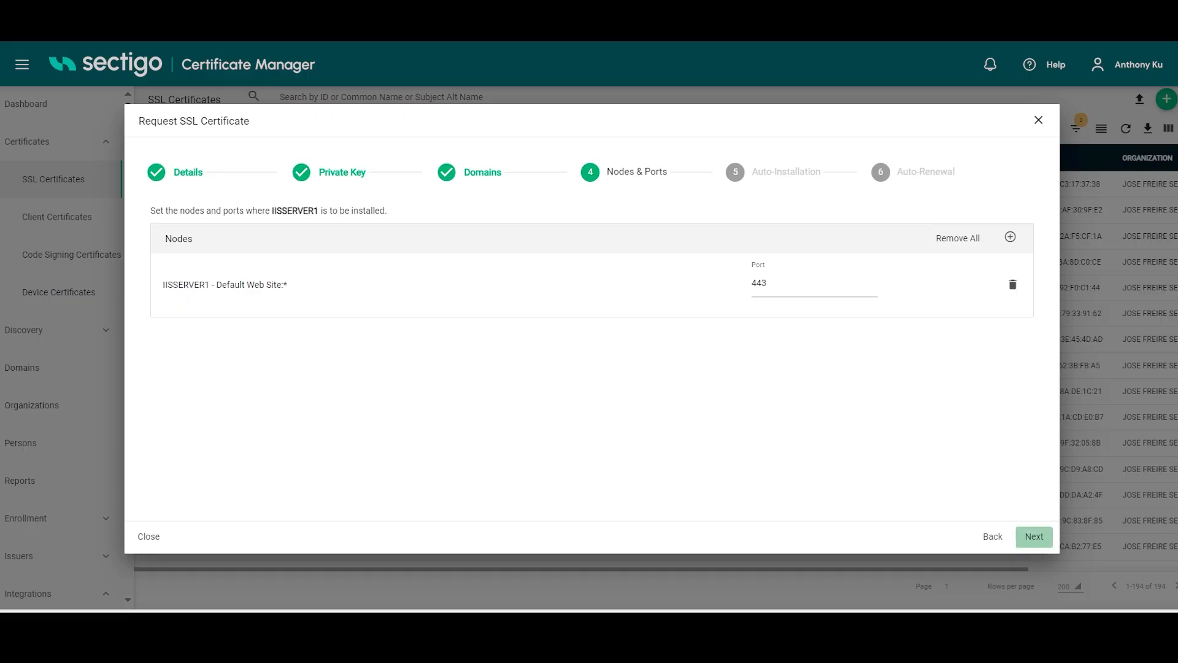
pyautogui.click(1034, 538)
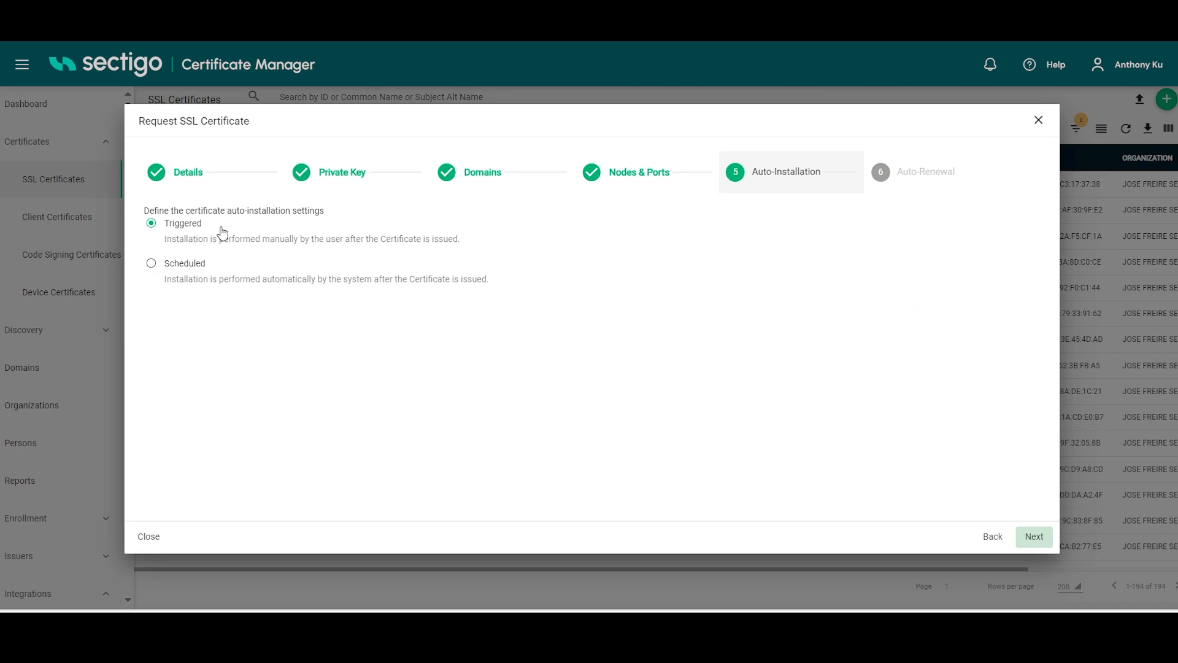
# Step: Choose scheduled auto-installation with an earliest installation date of 22/10/2023, keeping the UTC-04:00 time zone
pyautogui.click(151, 266)
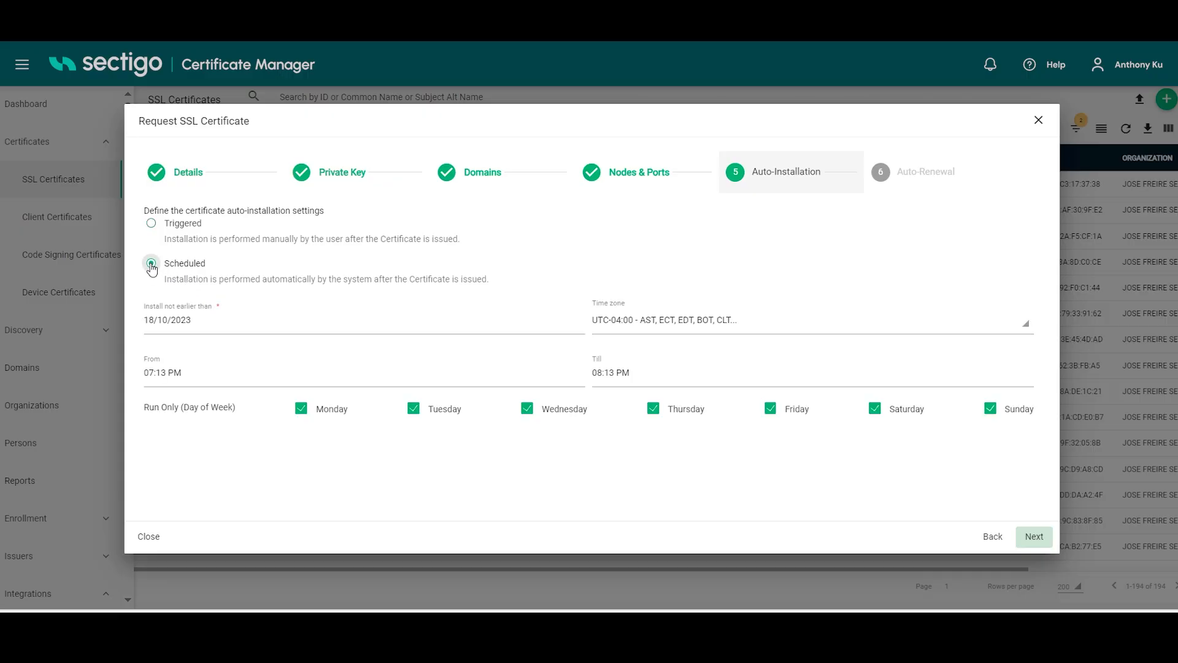
pyautogui.click(311, 328)
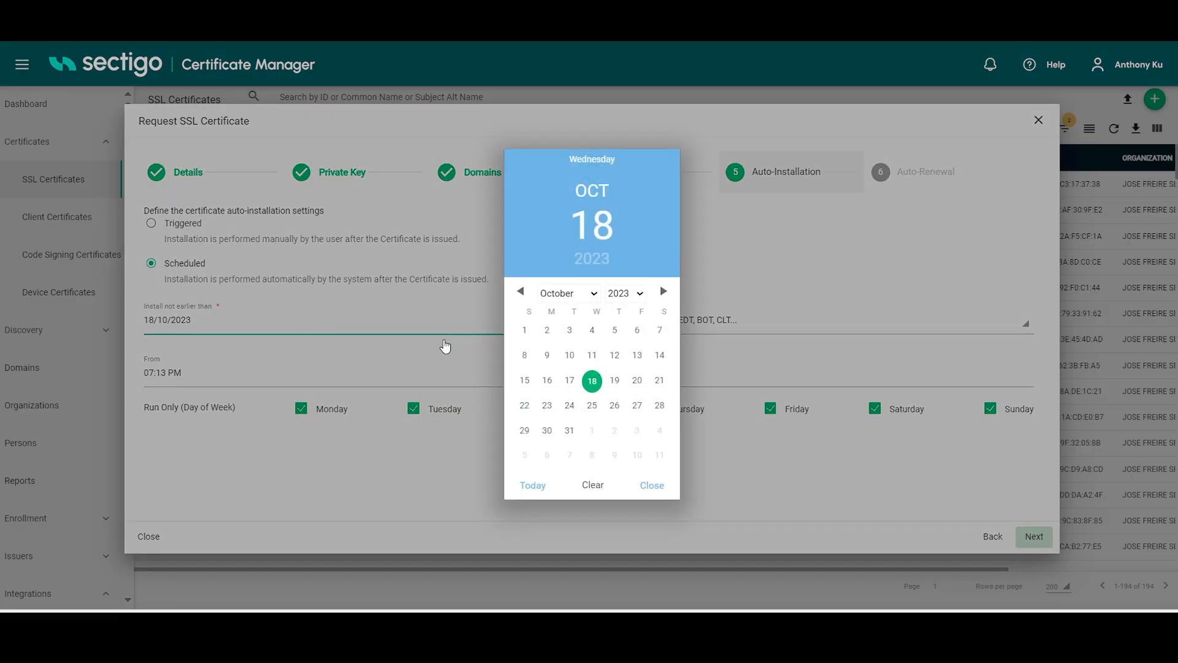
pyautogui.click(526, 408)
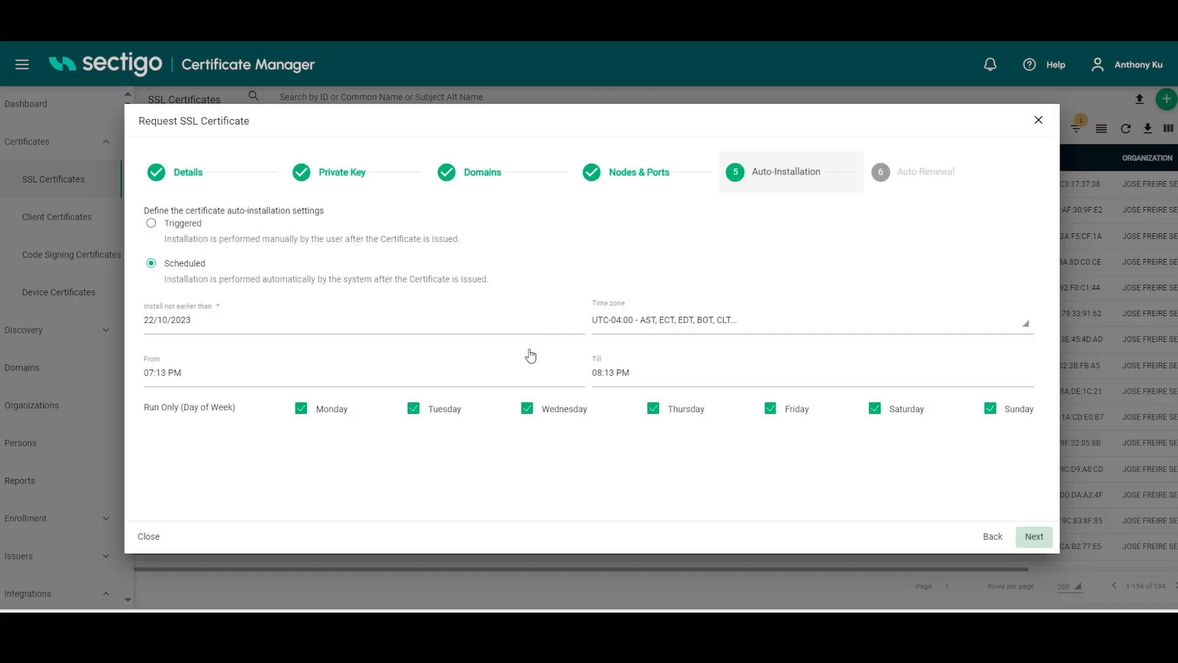
pyautogui.click(643, 318)
pyautogui.click(643, 318)
# Step: Set the installation time window from 05:13 PM till 06:13 PM
pyautogui.click(316, 383)
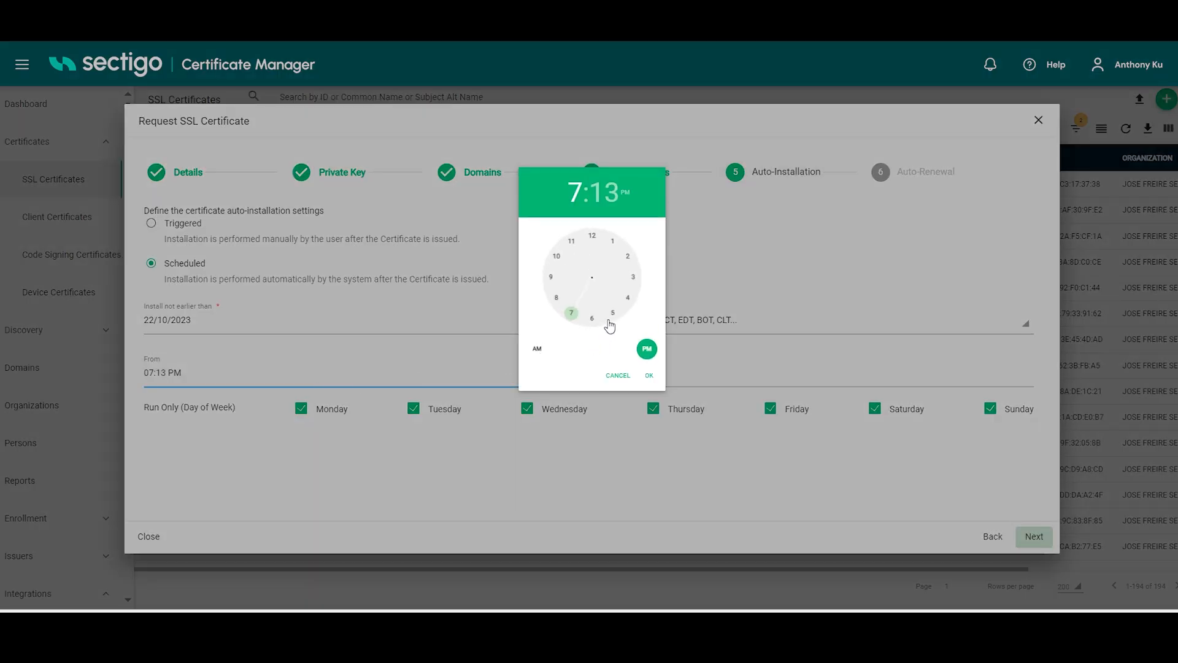
pyautogui.click(649, 375)
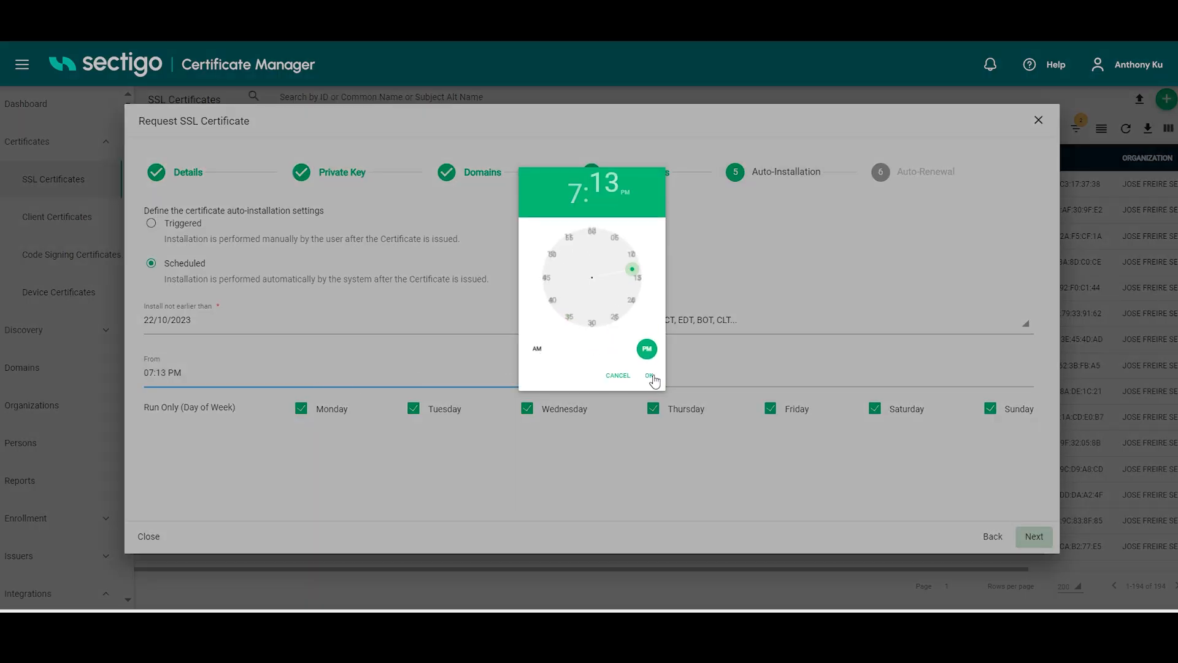
pyautogui.click(664, 374)
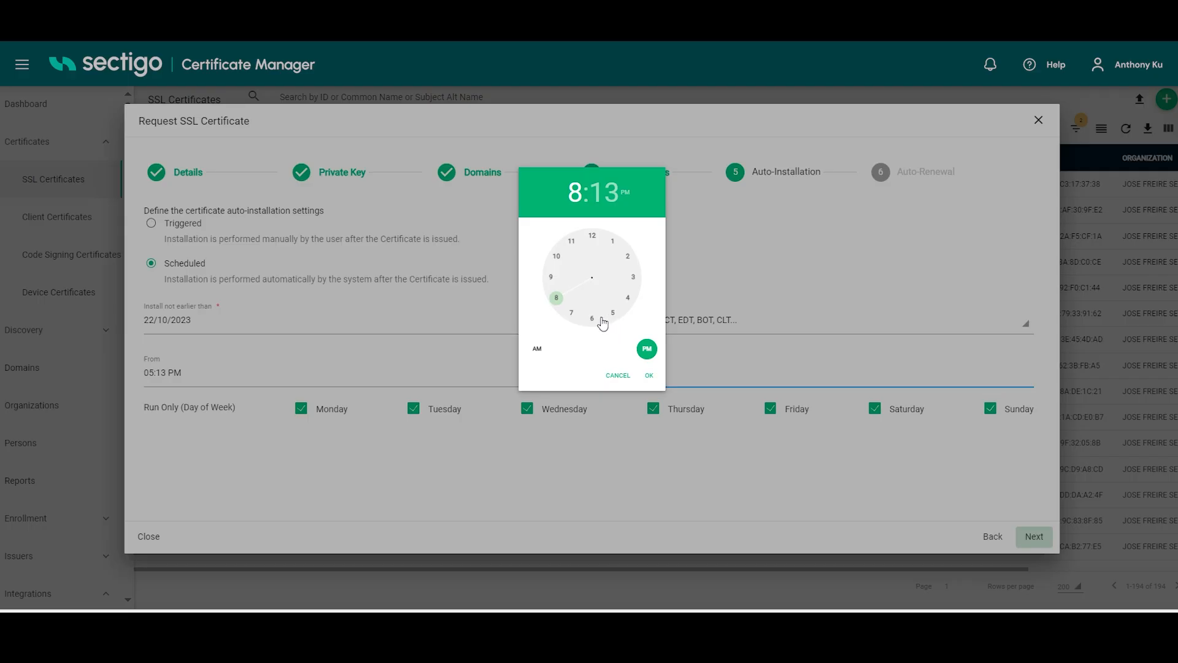
pyautogui.click(593, 322)
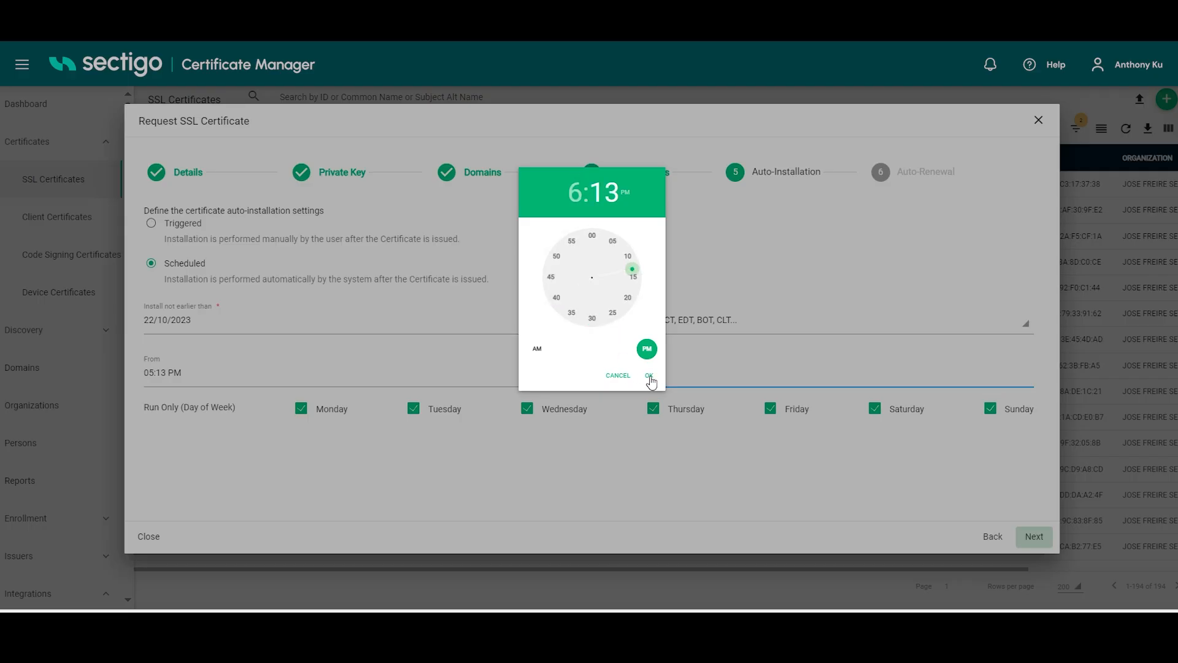
pyautogui.click(649, 376)
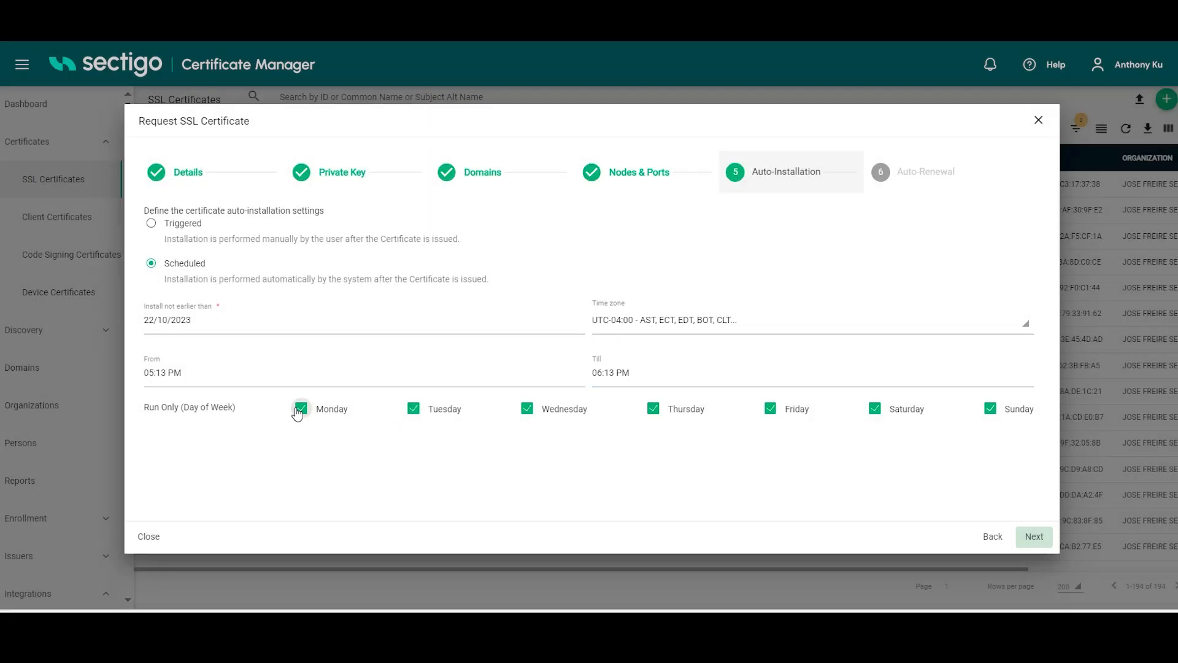
# Step: Exclude Monday through Friday from the installation run days, leaving Saturday and Sunday, and proceed to the auto-renewal settings
pyautogui.click(300, 409)
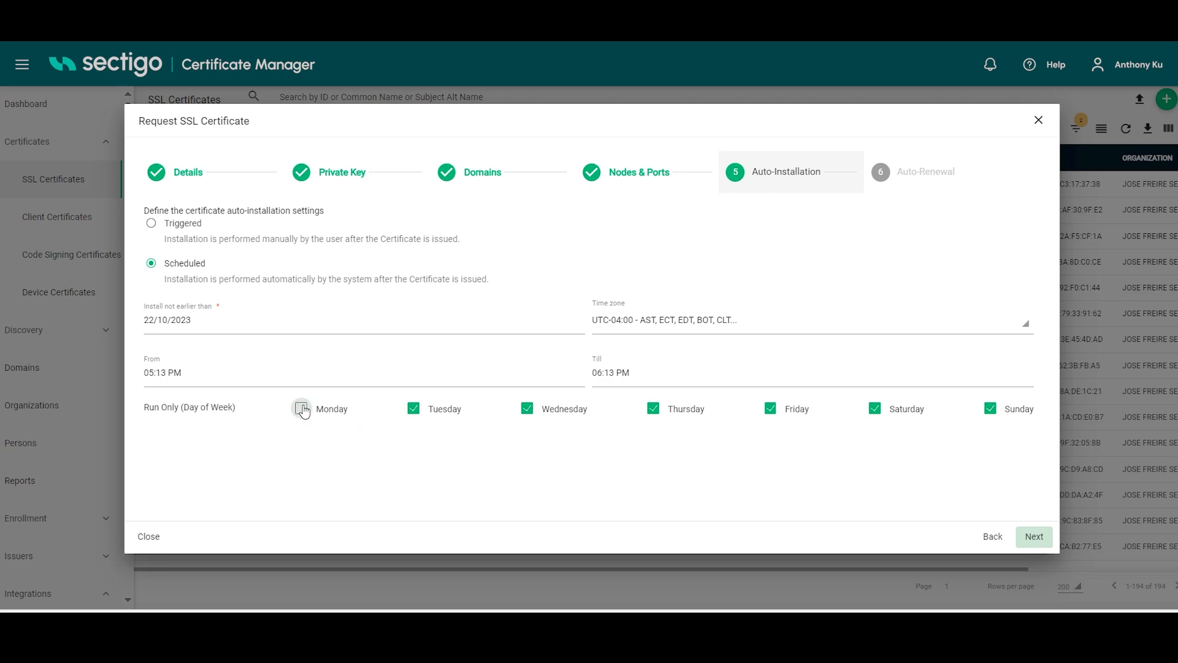
pyautogui.click(413, 409)
pyautogui.click(527, 409)
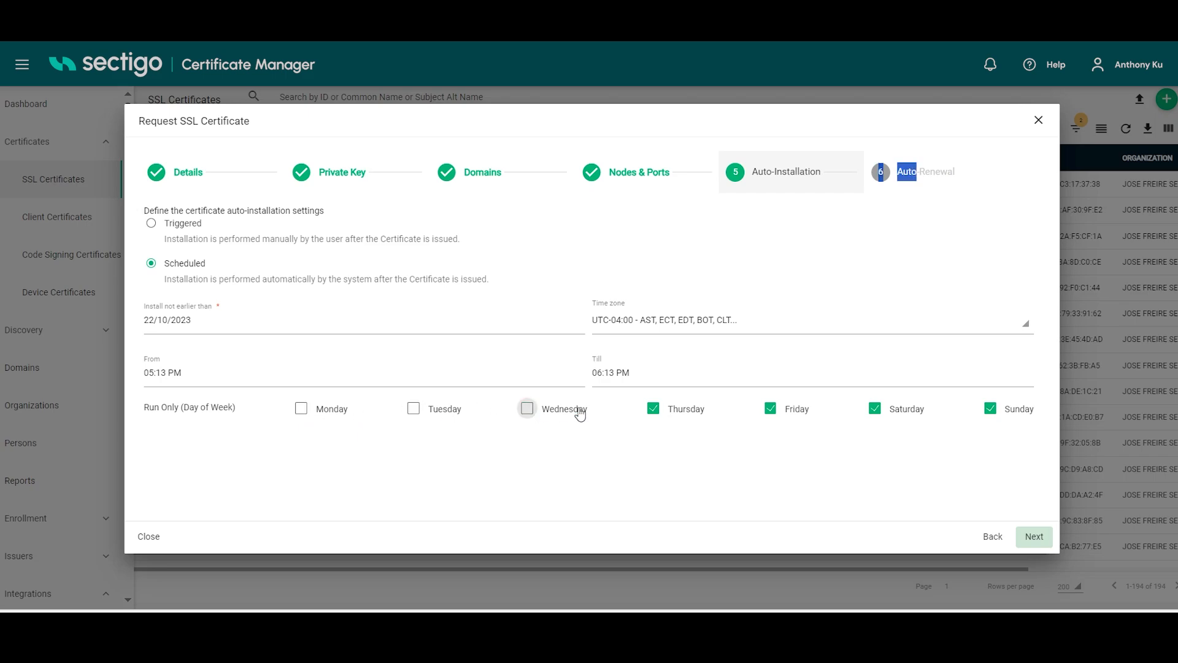
pyautogui.click(654, 409)
pyautogui.click(770, 409)
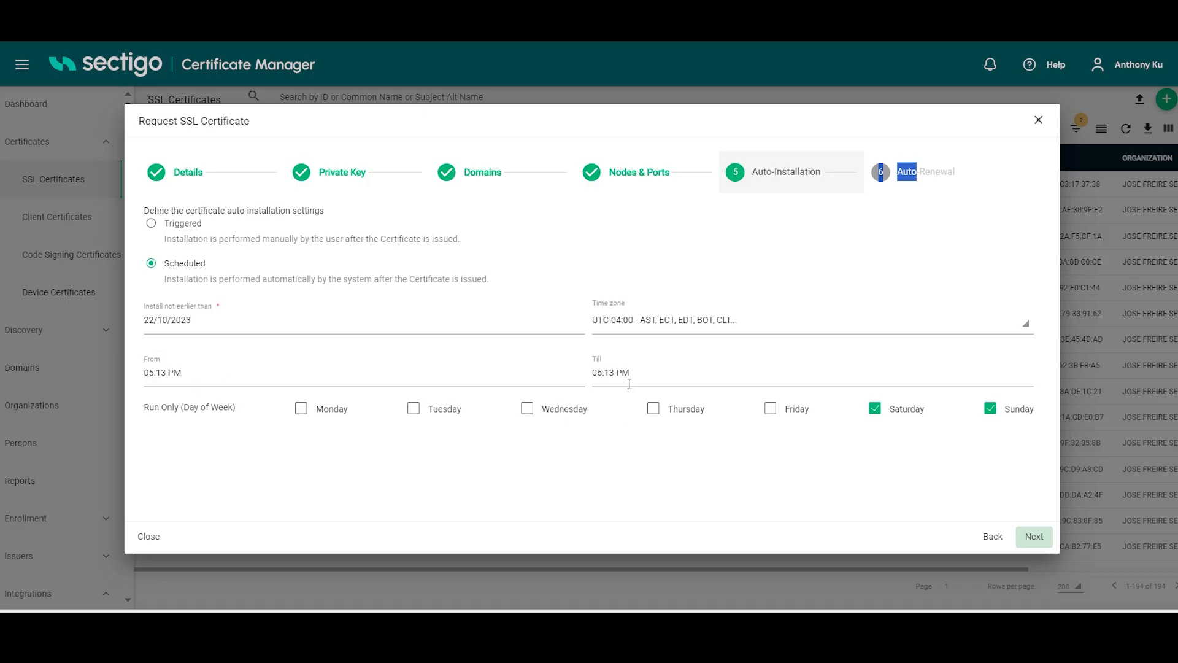
pyautogui.click(1035, 538)
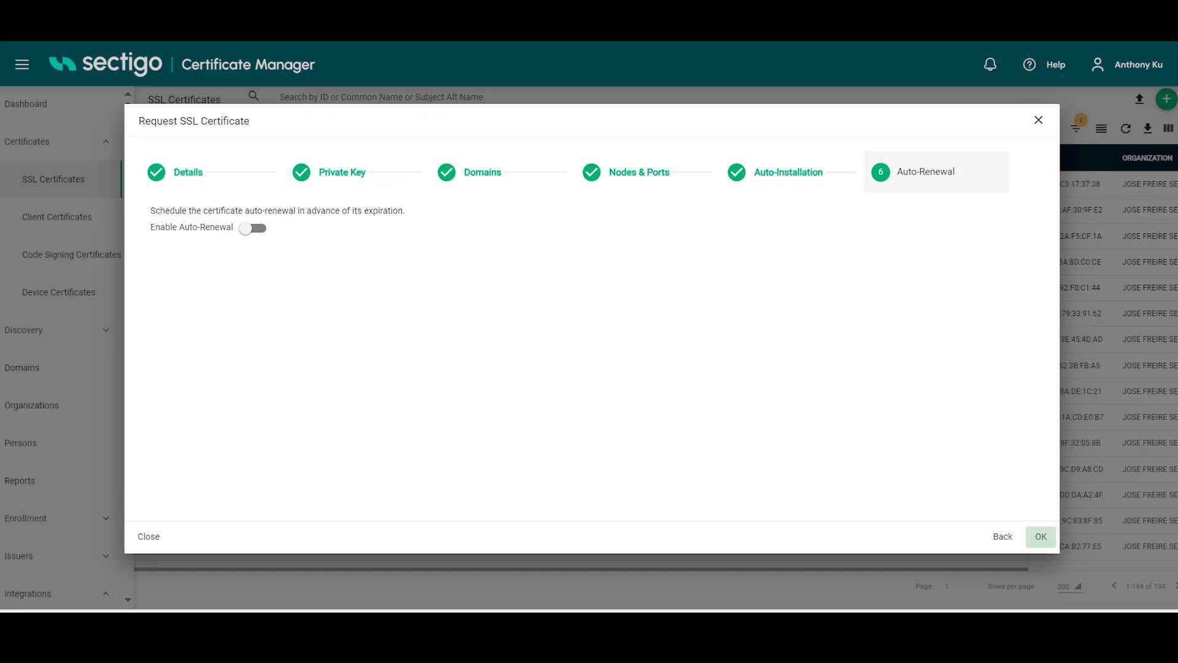
# Step: Enable auto-renewal 5 days prior to expiration and submit the certificate request
pyautogui.click(259, 231)
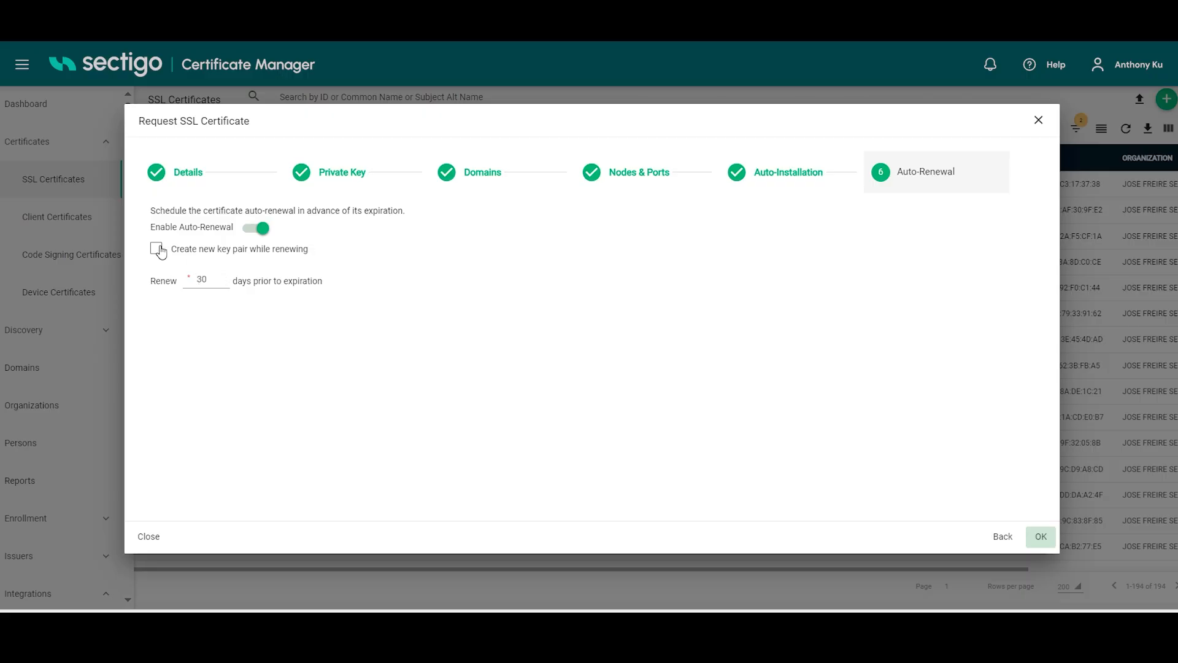
pyautogui.doubleClick(201, 279)
pyautogui.click(205, 301)
pyautogui.doubleClick(204, 280)
pyautogui.write('5')
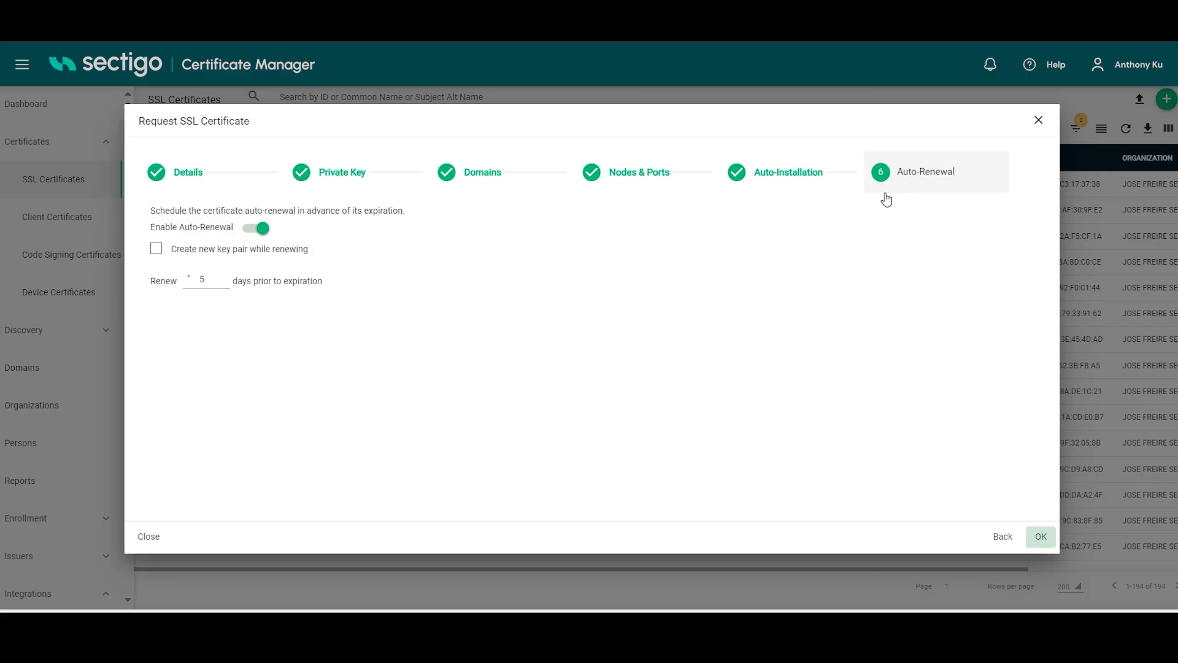
pyautogui.click(1041, 538)
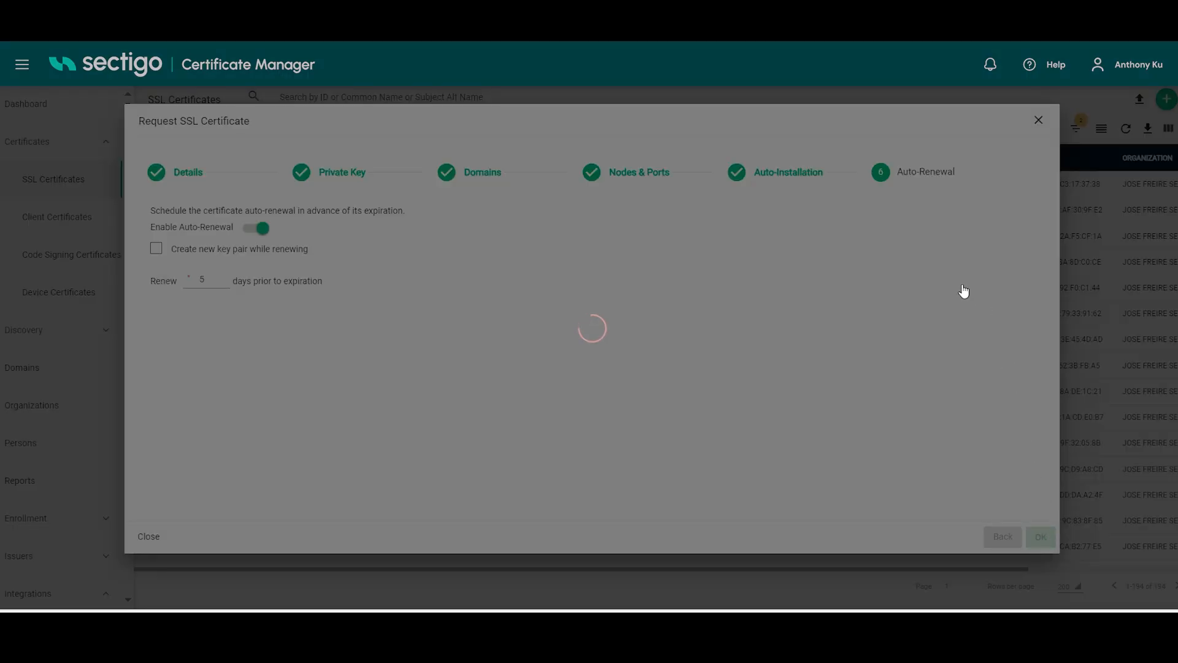